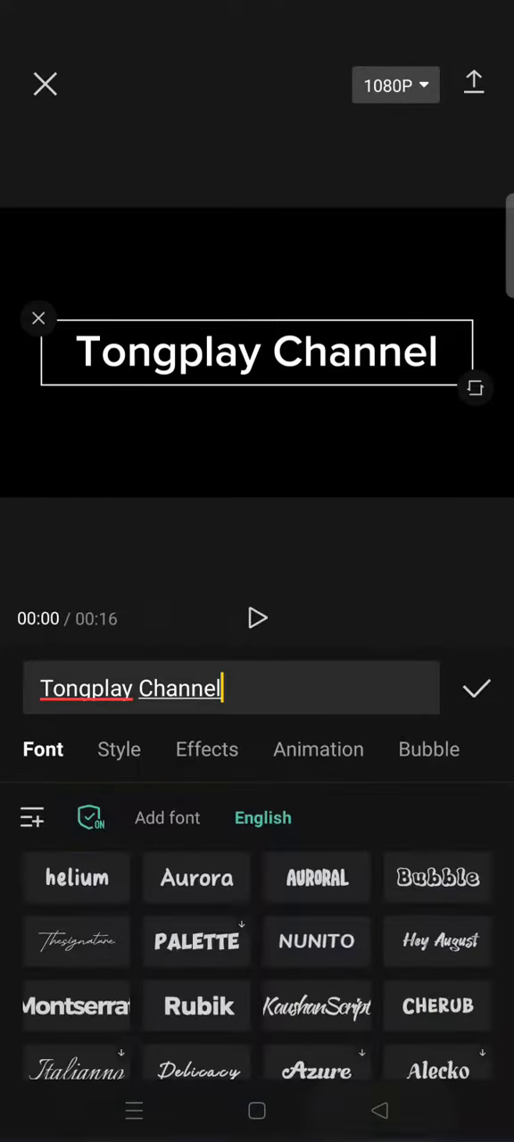
Apply the Laser Cut in-animation at 2.0s to the 'Tongplay Channel' title and deselect it.
click(319, 750)
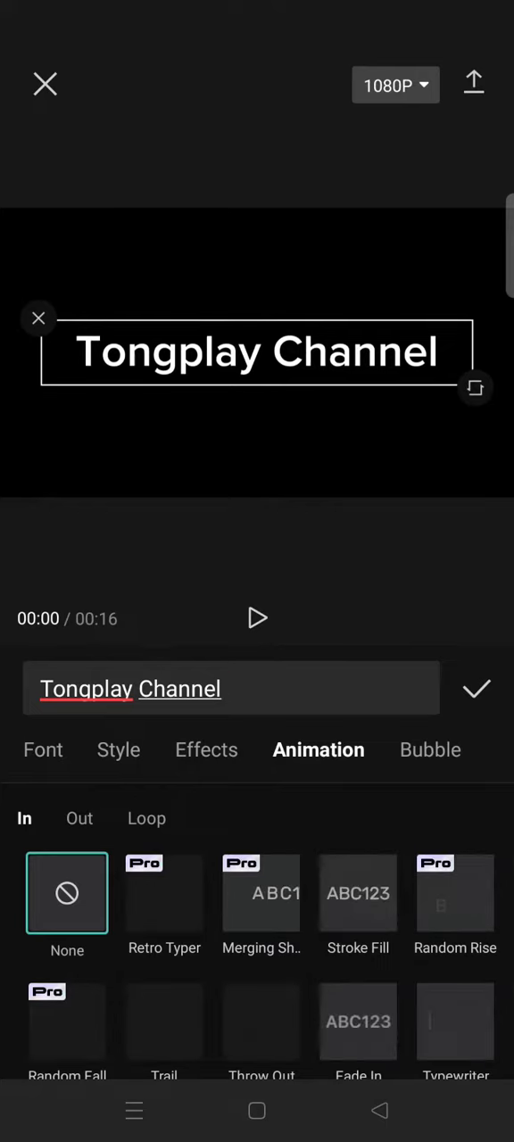
scroll(396, 986, down, 3)
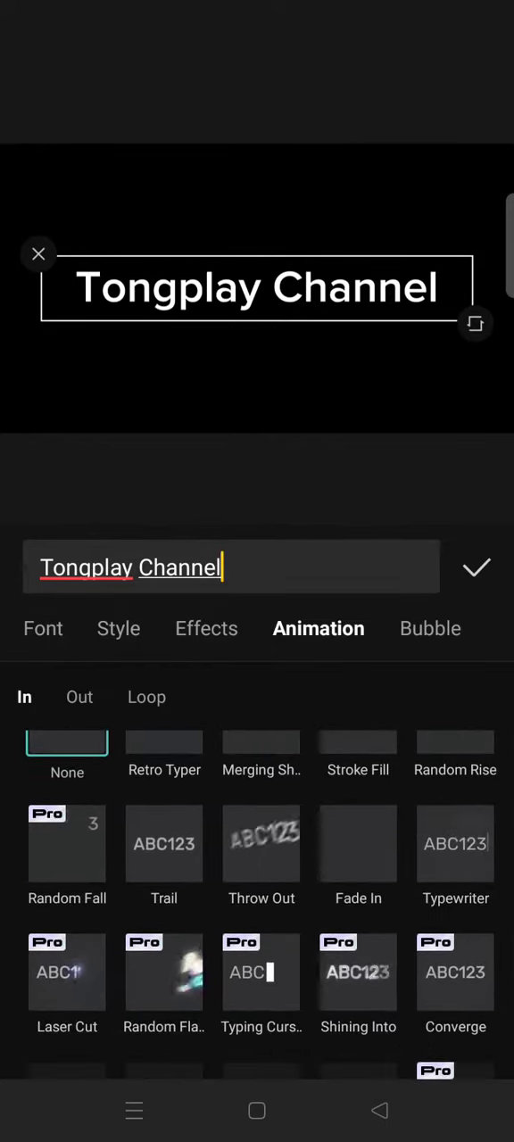
scroll(67, 958, up, 1)
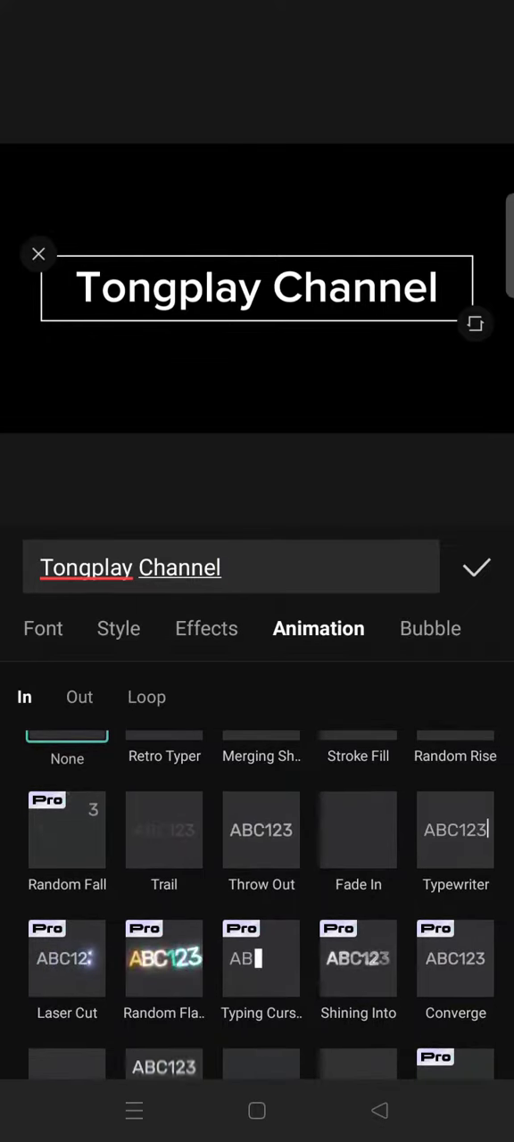
click(67, 957)
drag(443, 1045, 320, 1045)
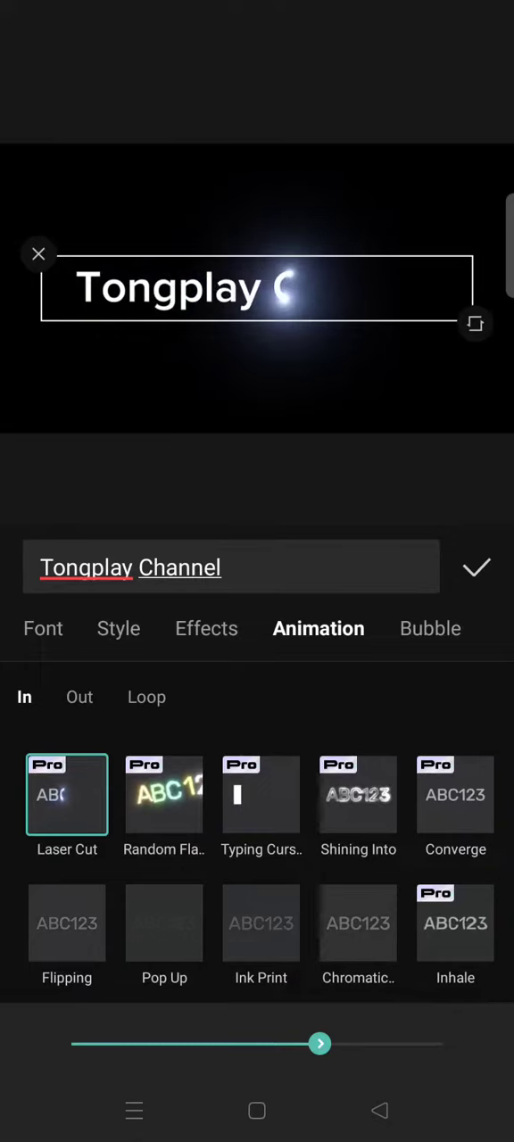
click(477, 568)
click(440, 897)
click(347, 912)
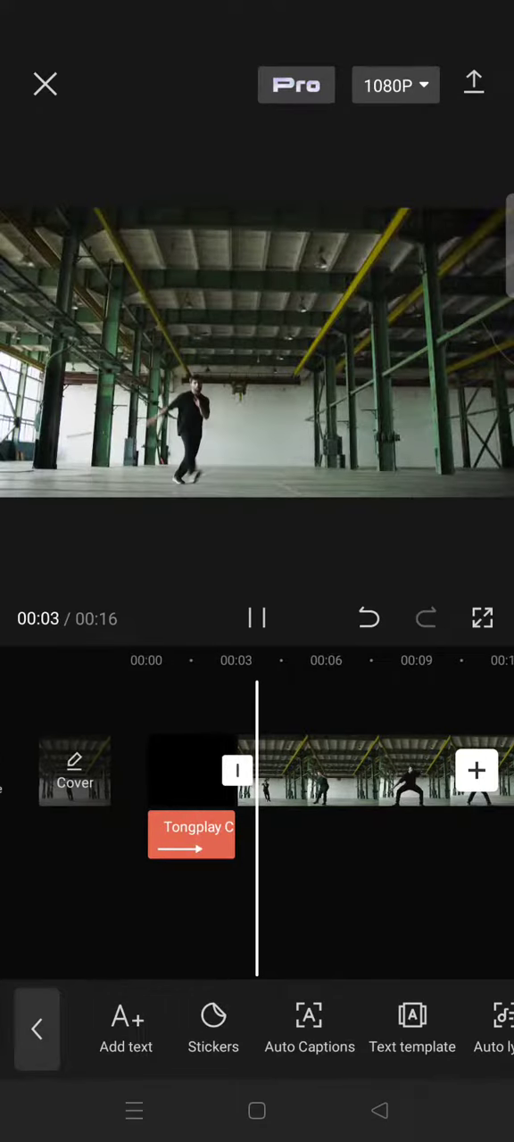
mouse_move(268, 900)
mouse_down()
mouse_move(379, 926)
mouse_move(357, 926)
mouse_up()
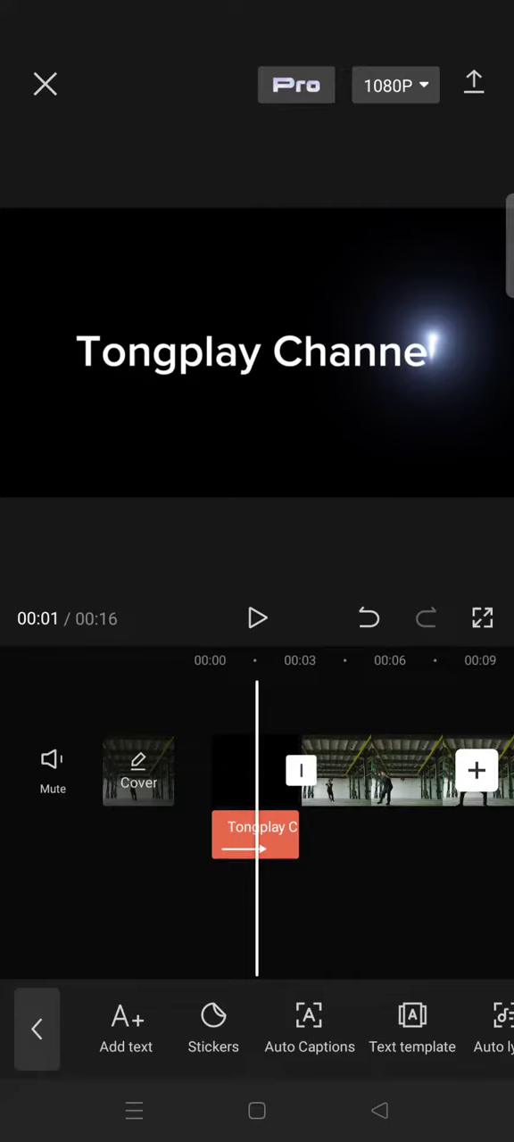